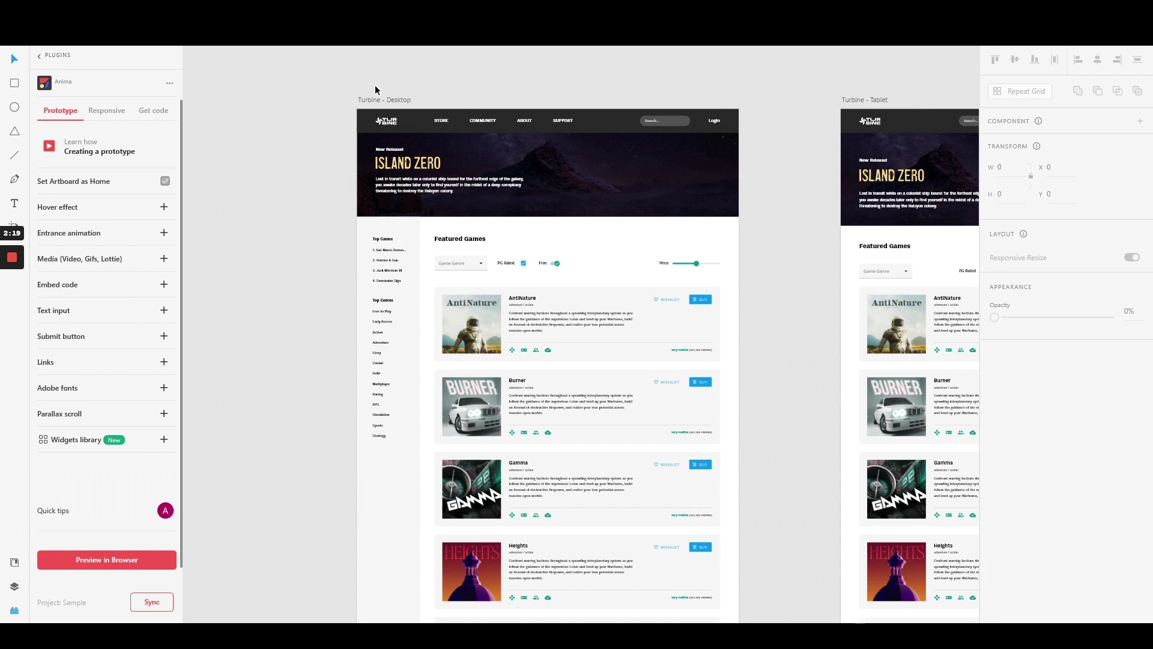
Step: Select the Turbine - Desktop artboard and preview it as a draft via Anima
click(386, 104)
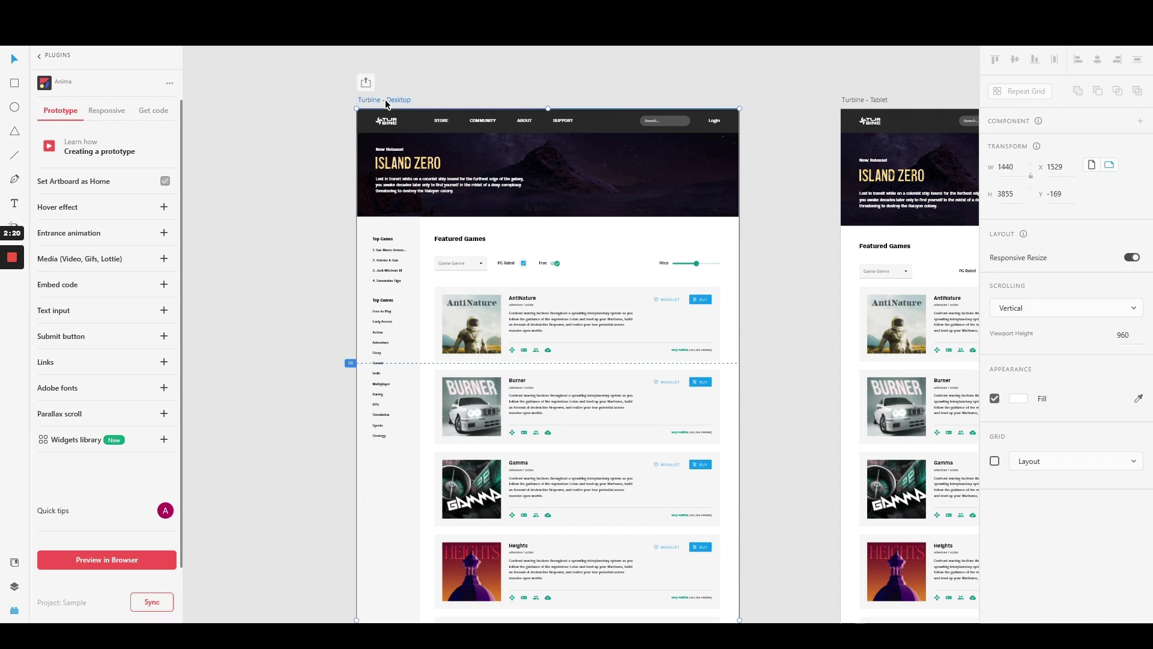
click(121, 559)
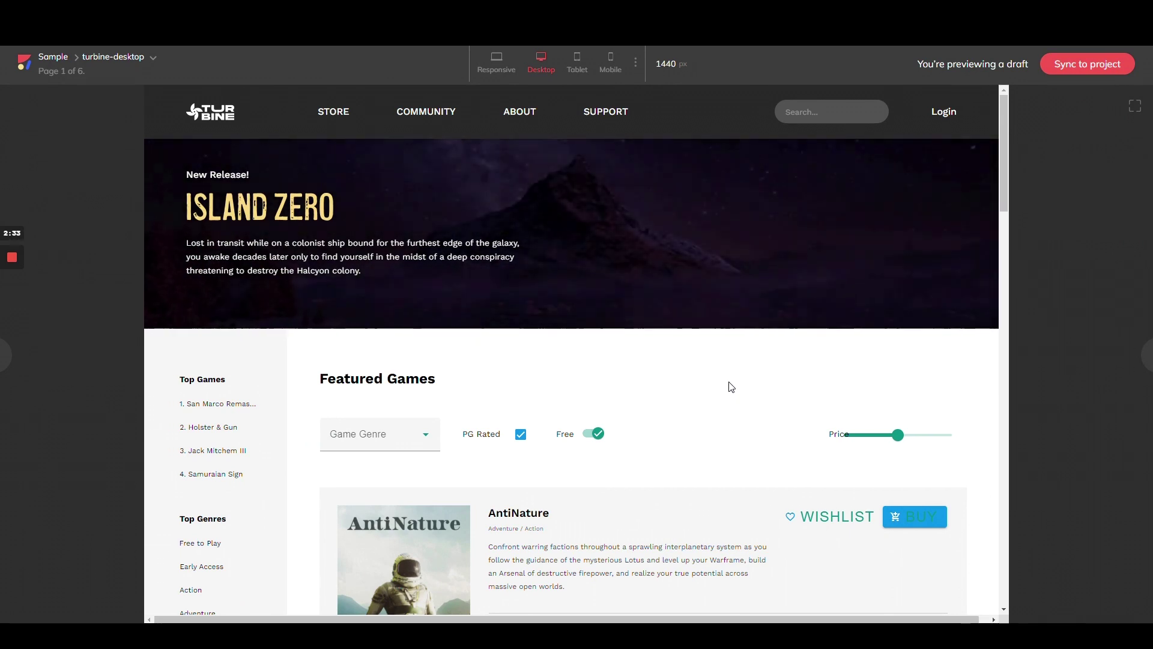
scroll(730, 387, down, 1)
scroll(730, 386, down, 1)
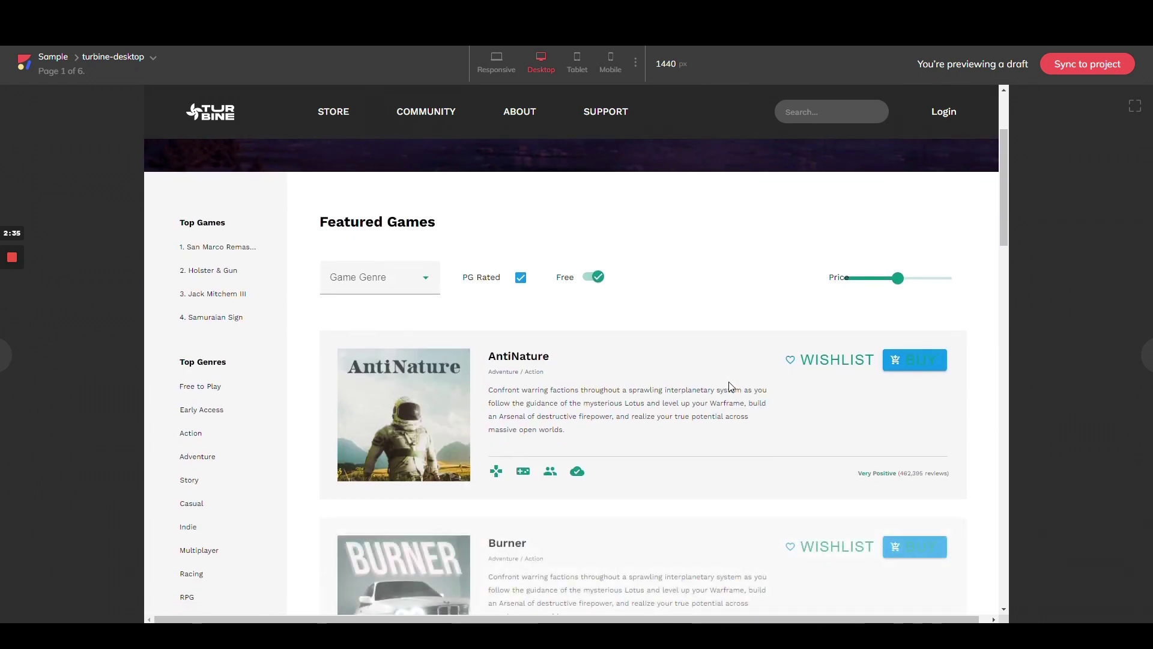
scroll(730, 387, down, 2)
scroll(730, 387, down, 1)
scroll(730, 387, down, 1)
scroll(730, 387, down, 1)
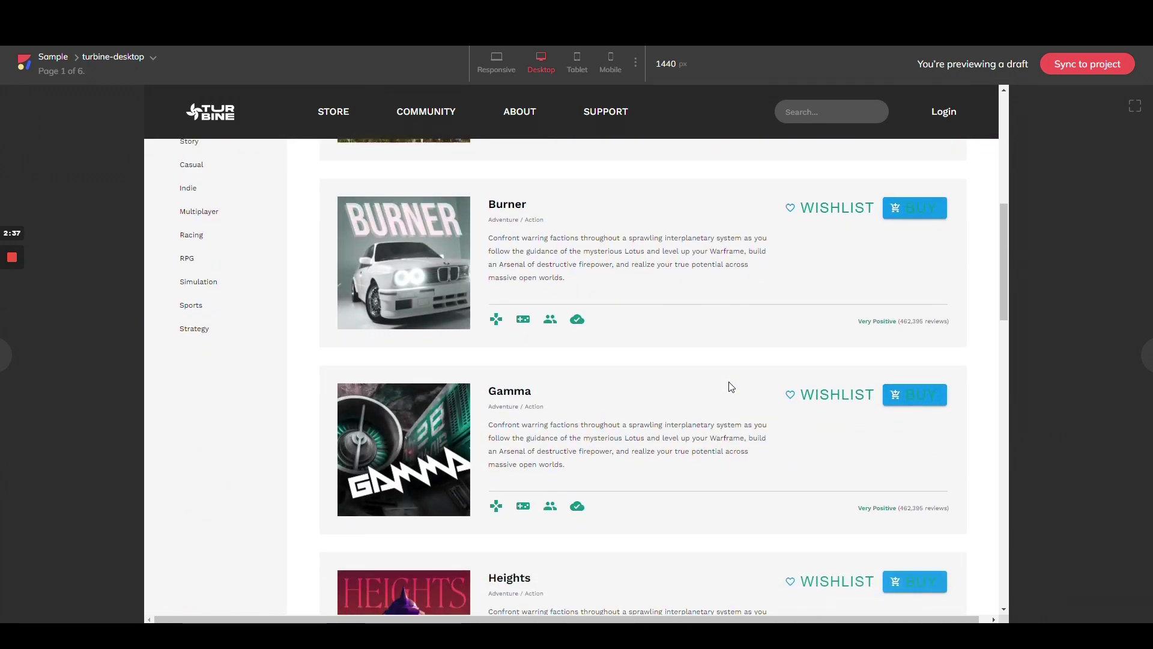
scroll(729, 387, down, 1)
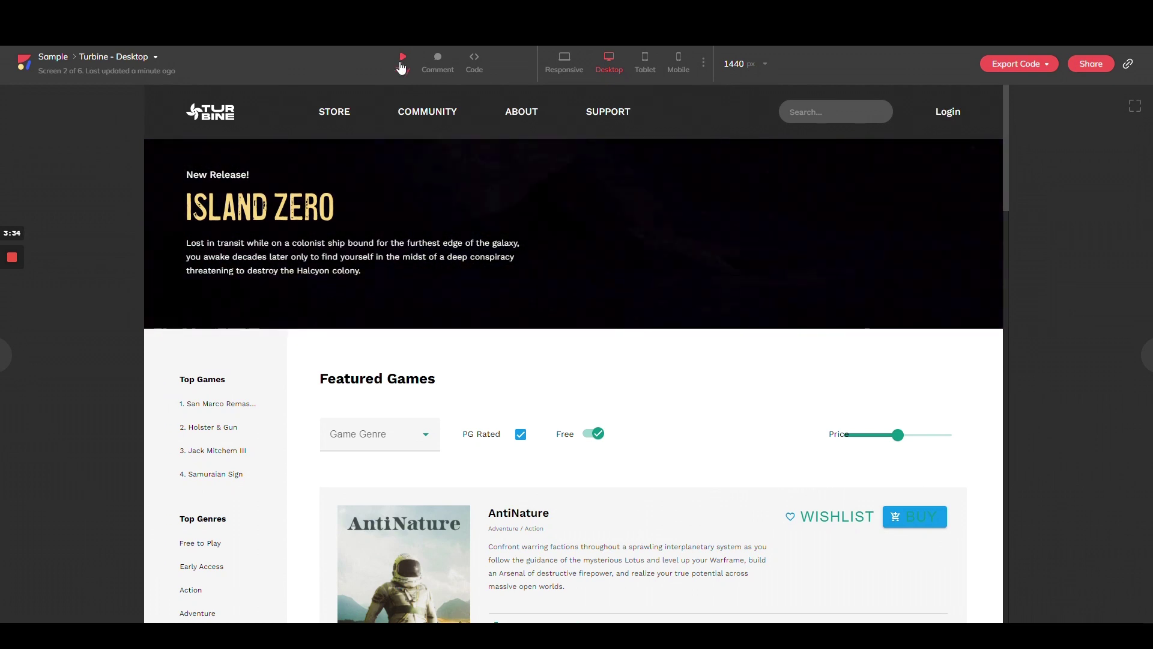
Step: Show the Turbine Desktop HTML, CSS and styleguide code, then the Export Code options
click(436, 76)
click(478, 70)
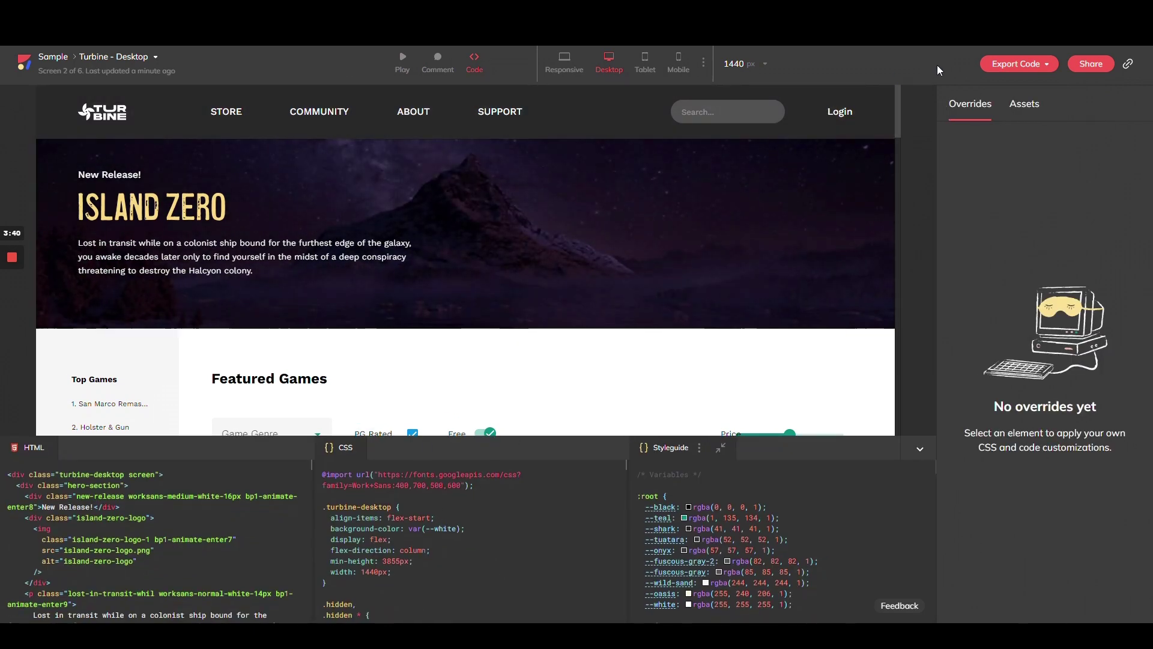
click(1027, 69)
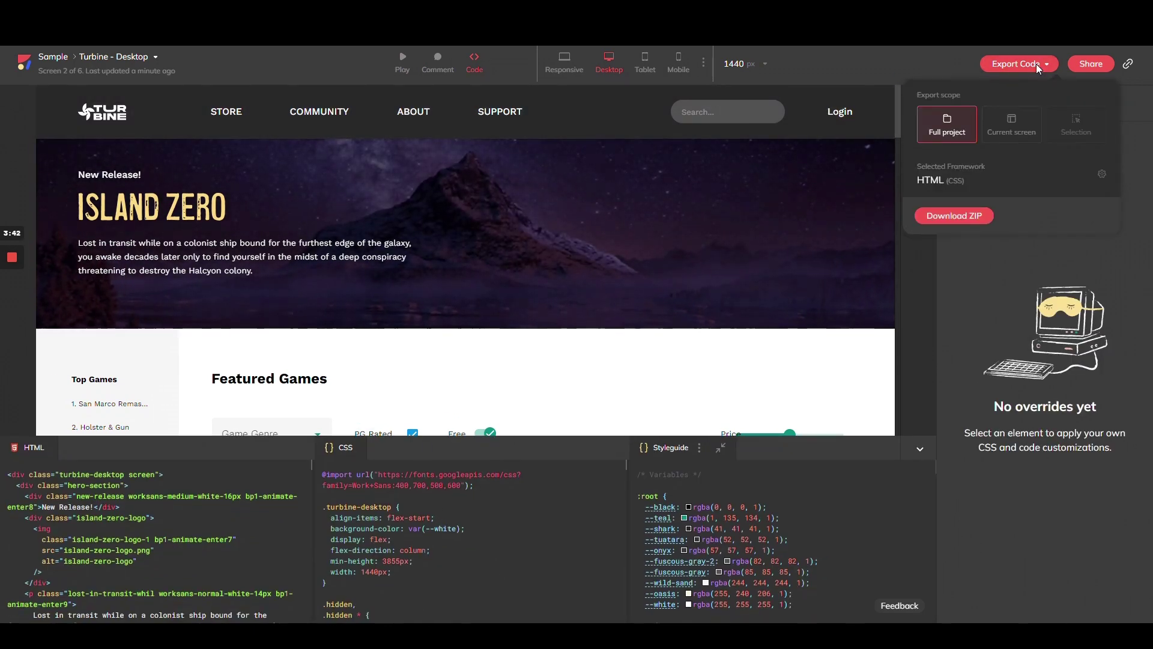